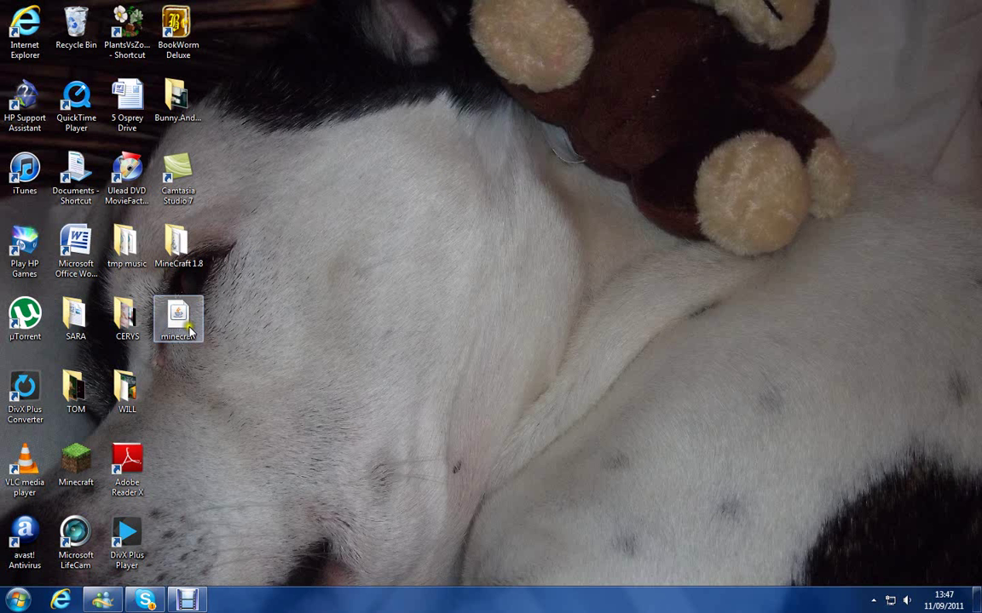
- Delete the desktop minecraft file, then open the MineCraft 1.8 folder with install-beta8 and uninstall-beta8
key("Delete")
key("Return")
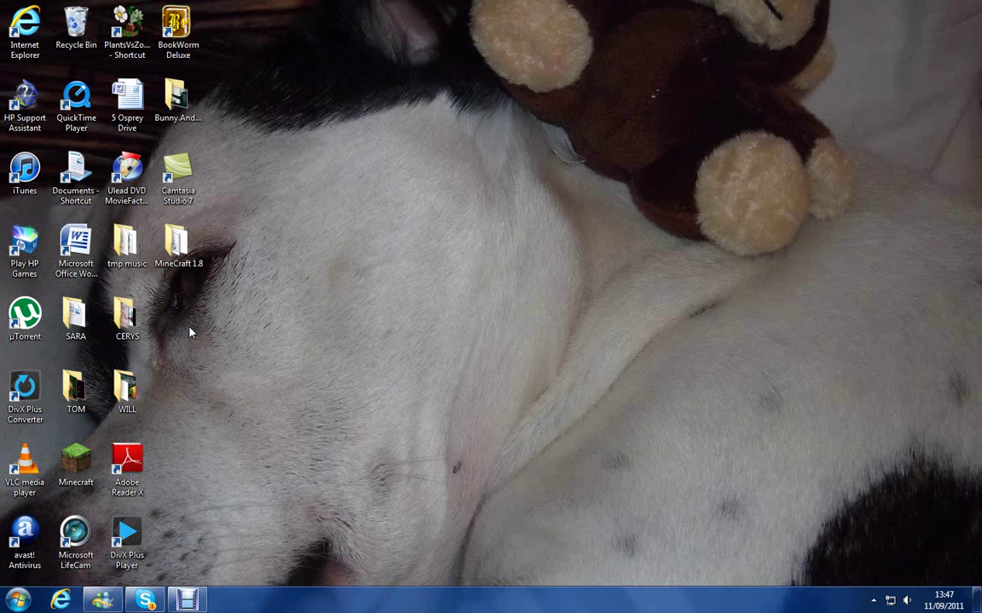
double_click(173, 249)
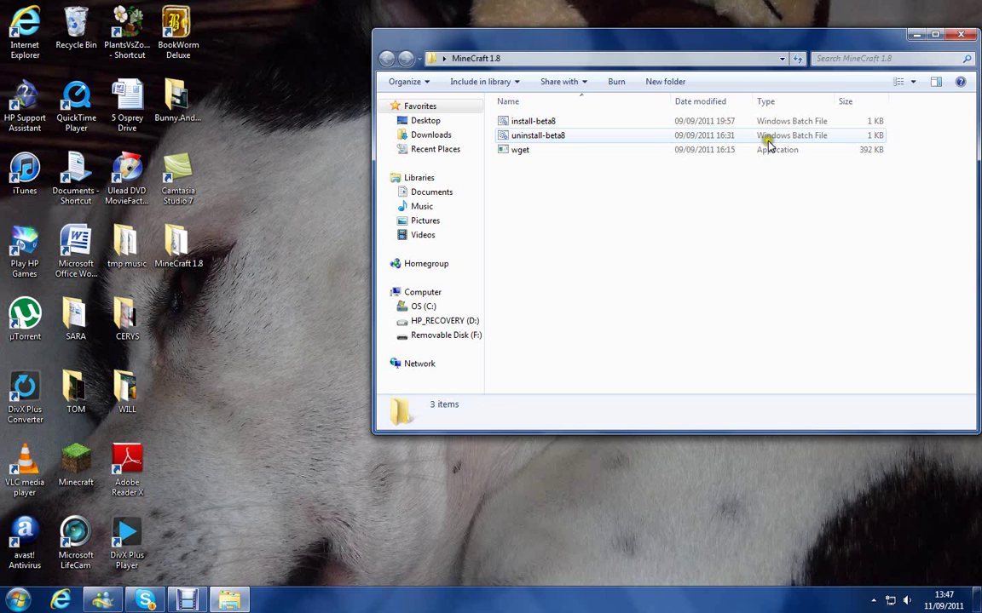
left_click(960, 34)
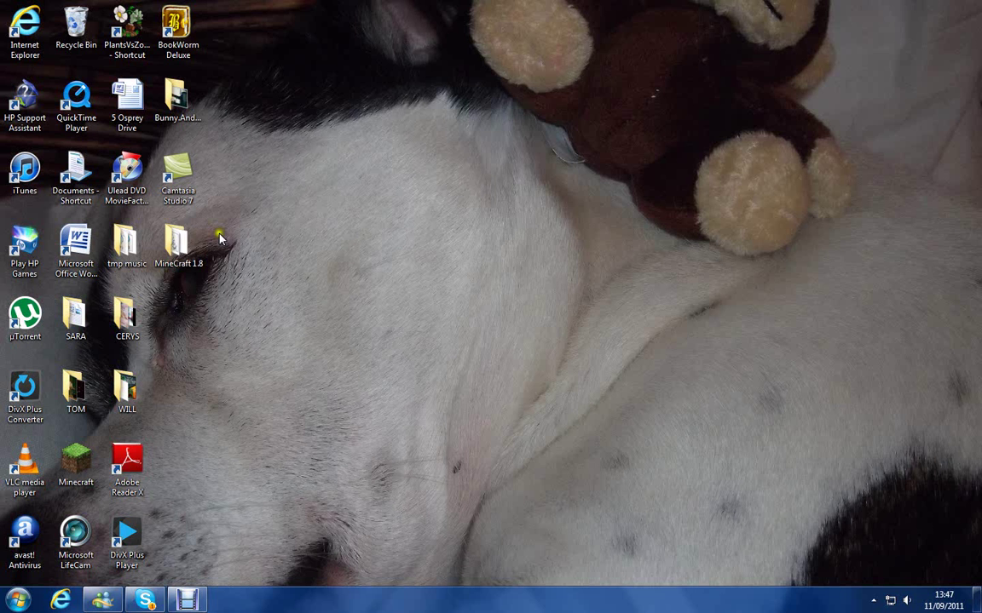
double_click(187, 245)
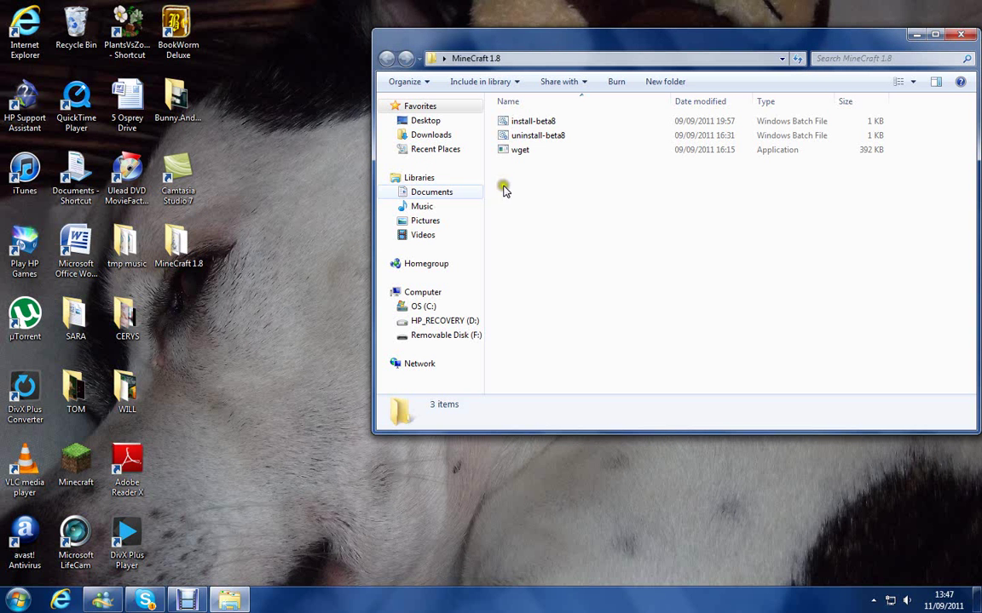
- Run install-beta8 to download the 1.8 pre-release minecraft.jar (1,849 KB), then close its console
double_click(524, 124)
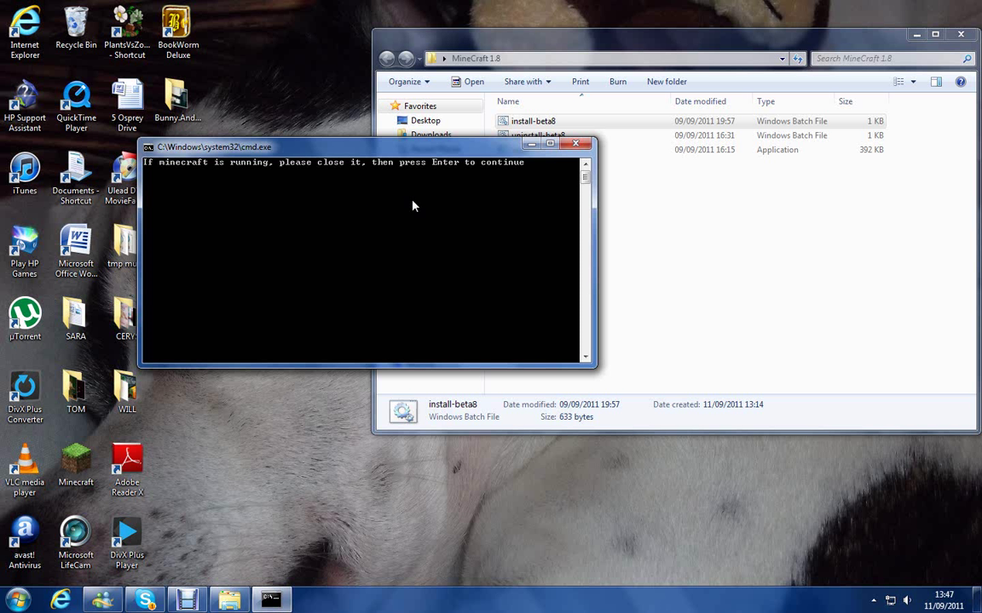
key("Return")
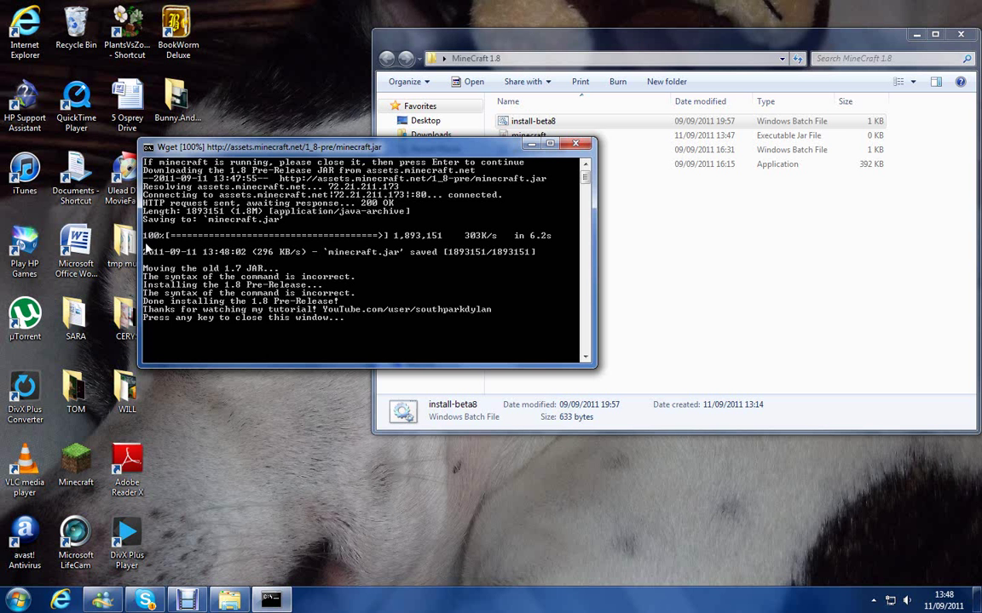
key("Return")
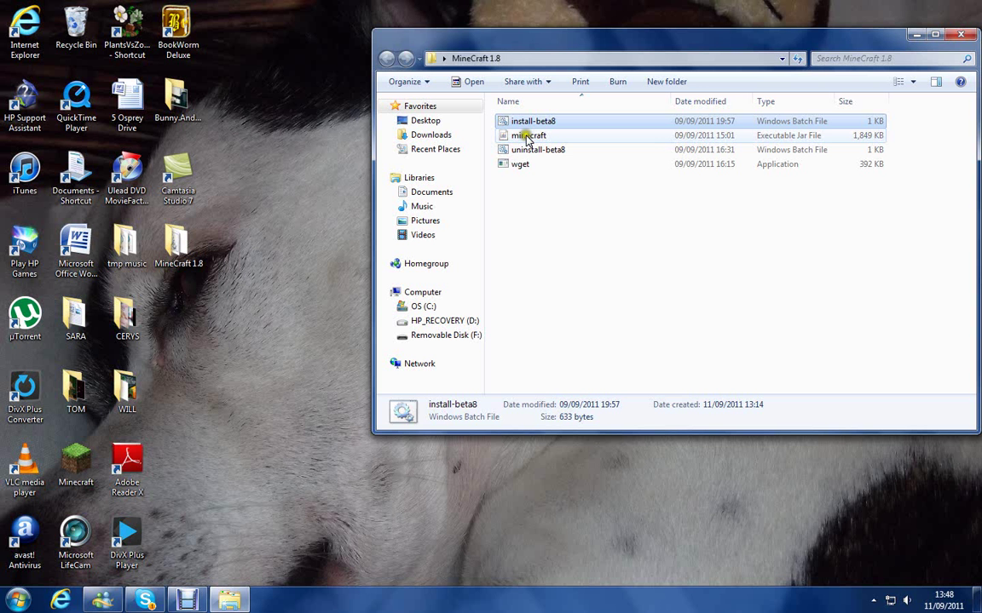
- Search %appdata% from the Start menu to open the AppData Roaming folder
mouse_move(528, 138)
left_mouse_down()
mouse_move(526, 128)
mouse_move(533, 153)
mouse_move(530, 141)
left_mouse_up()
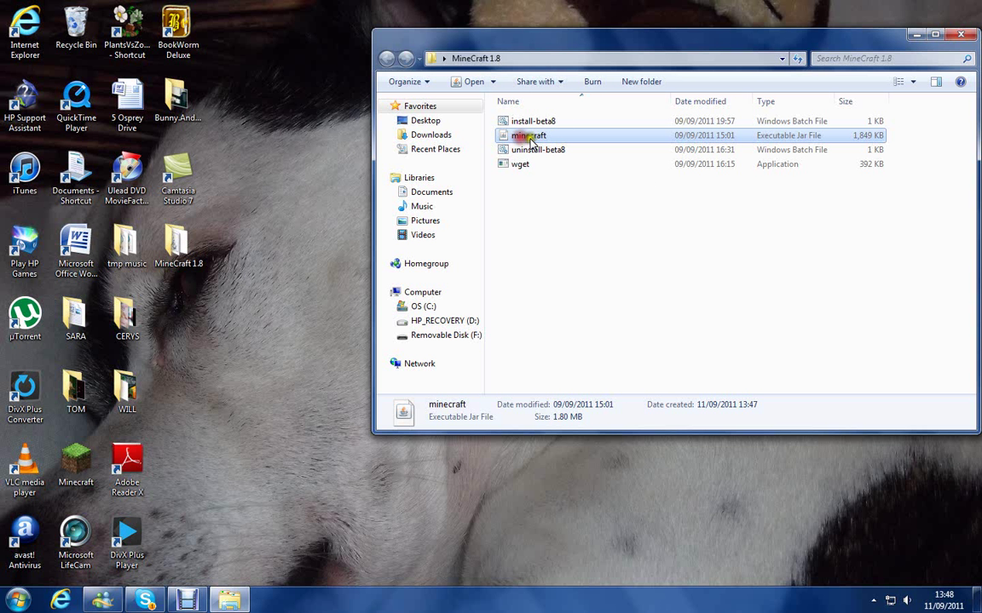
left_click(138, 417)
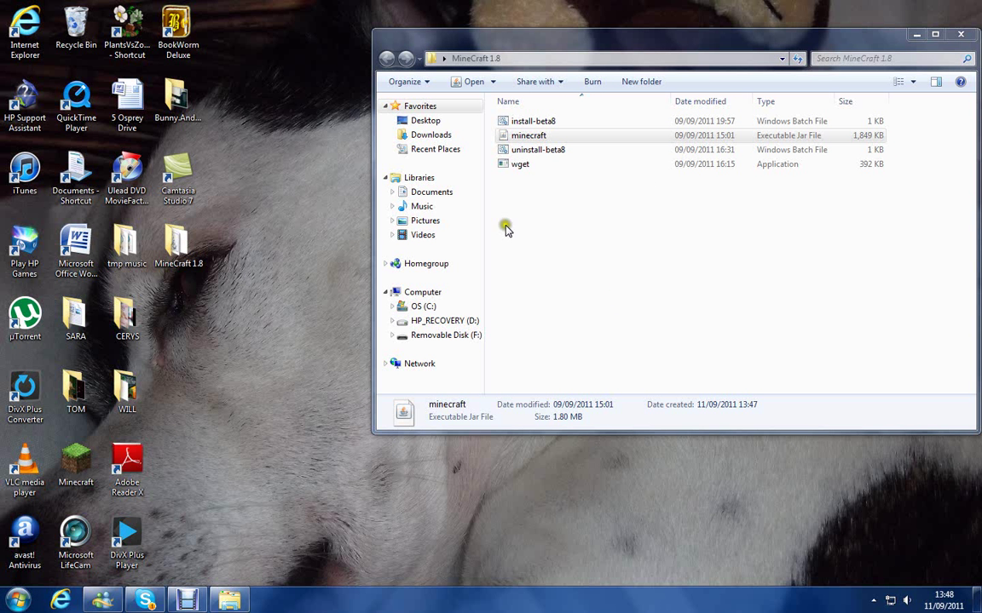
left_click(18, 600)
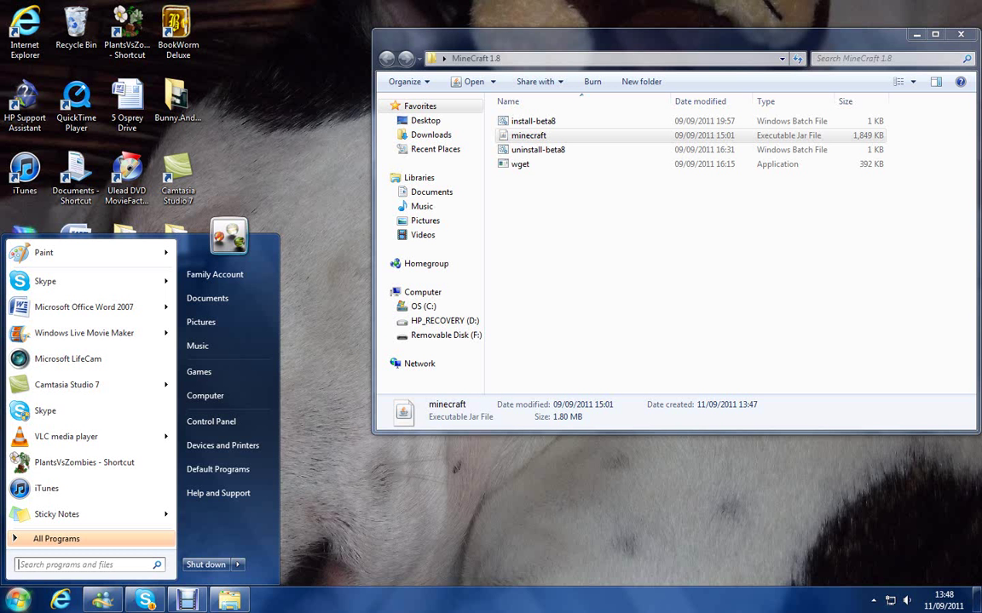
type("%appda")
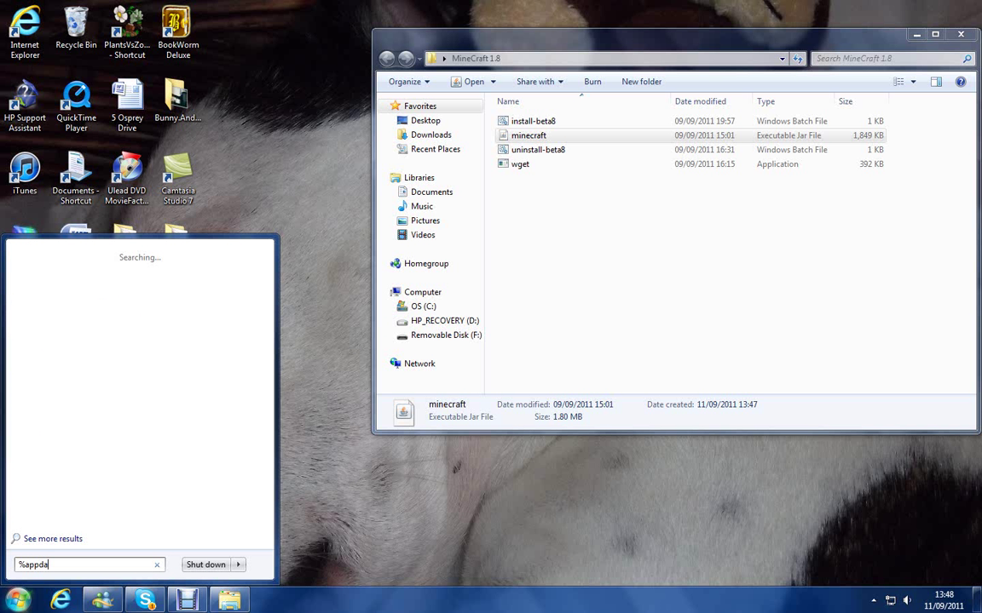
type("ta%")
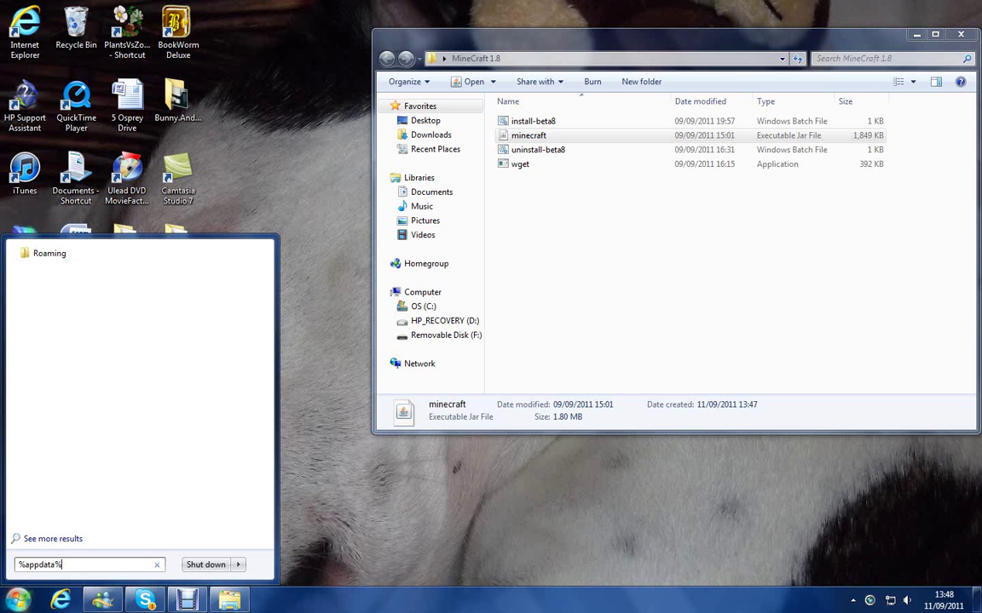
left_click(76, 457)
key("Return")
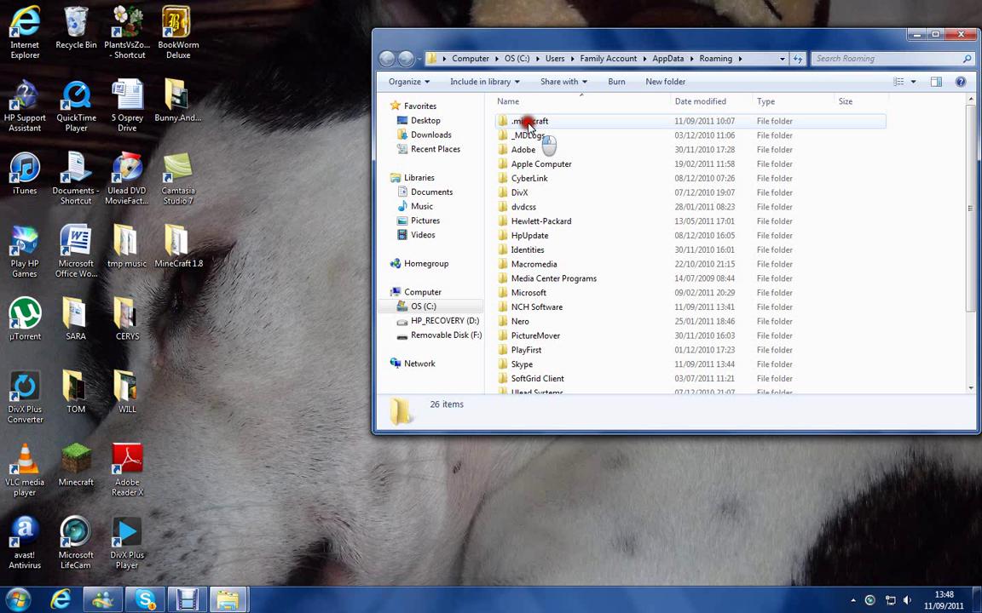
- Open .minecraft\bin and move its minecraft jar onto the desktop
double_click(536, 122)
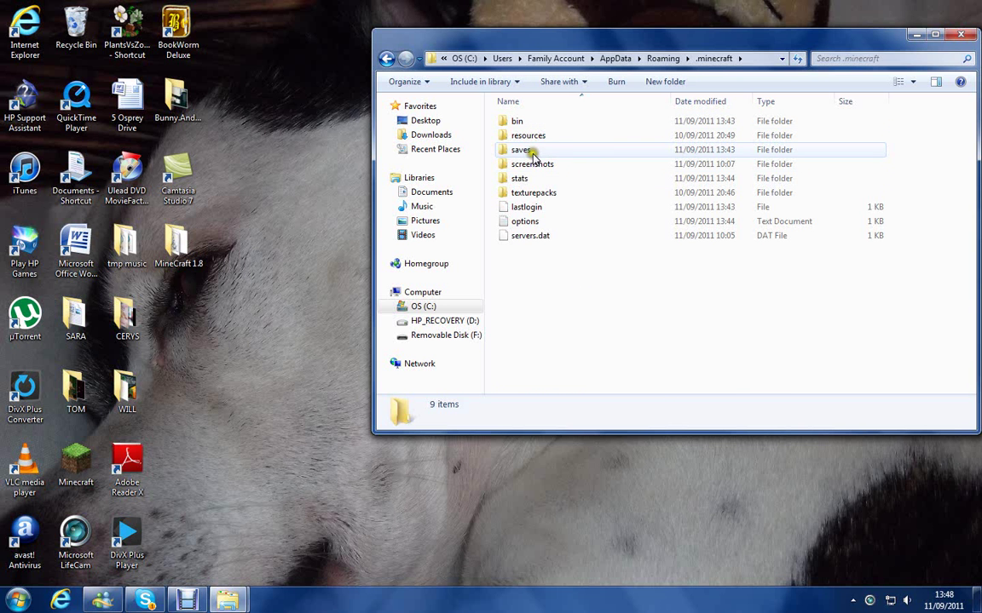
double_click(549, 125)
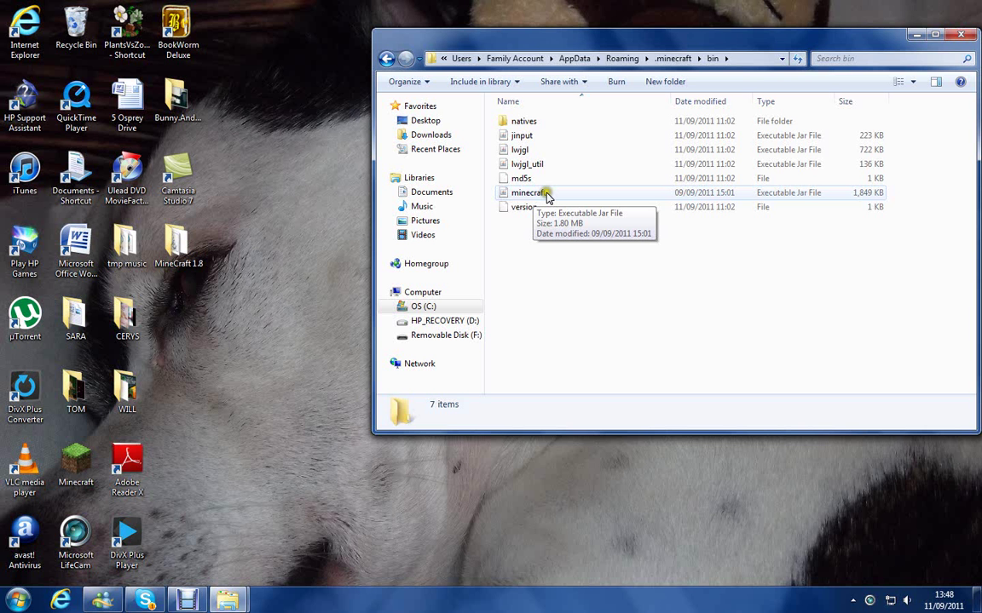
left_click_drag(547, 195, 175, 316)
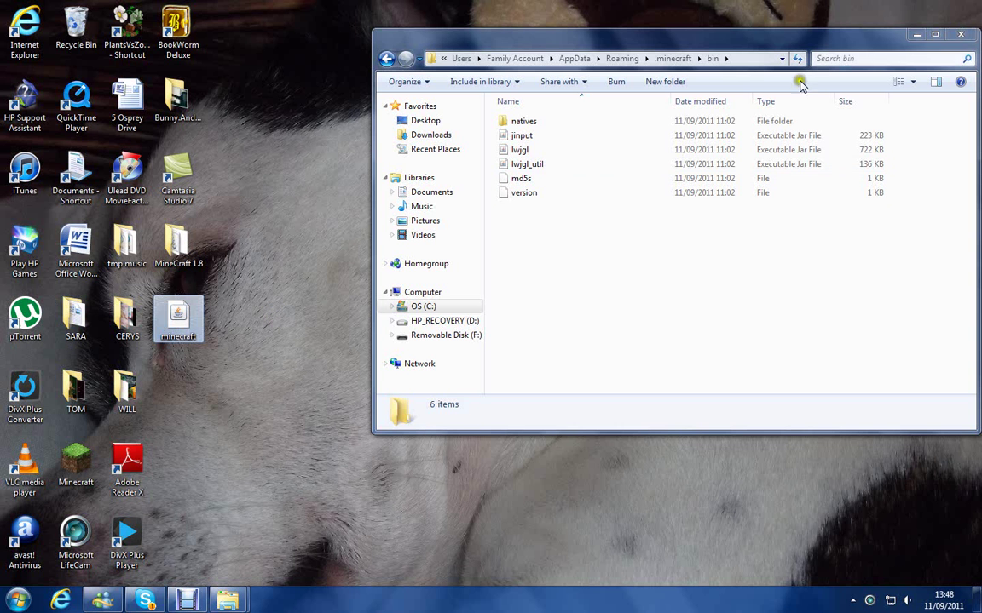
- Move the MineCraft 1.8 minecraft jar into the bin folder and close both Explorer windows
left_click(857, 47)
left_click_drag(856, 46, 467, 202)
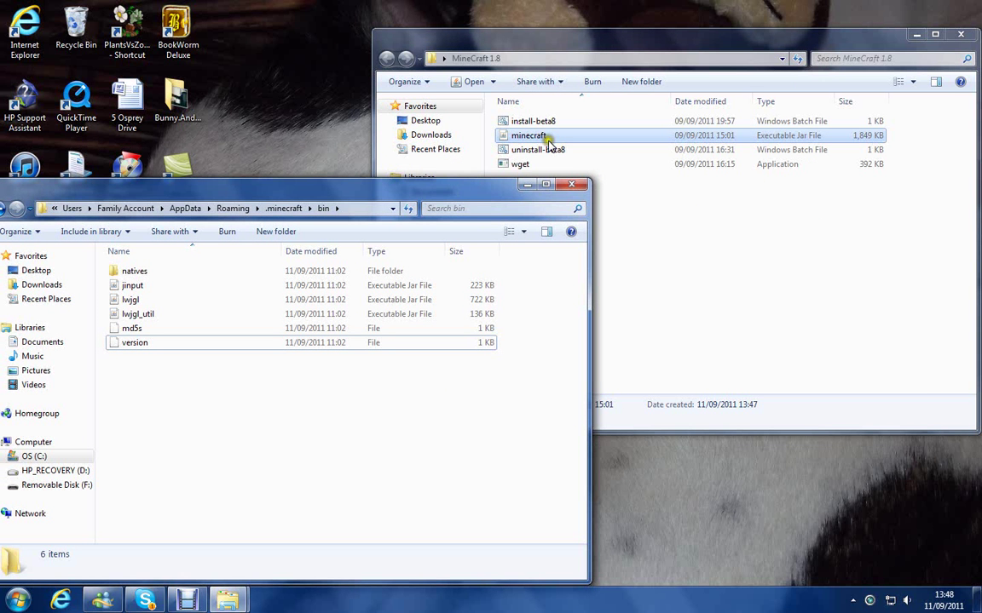
left_click(548, 134)
left_click_drag(548, 134, 170, 419)
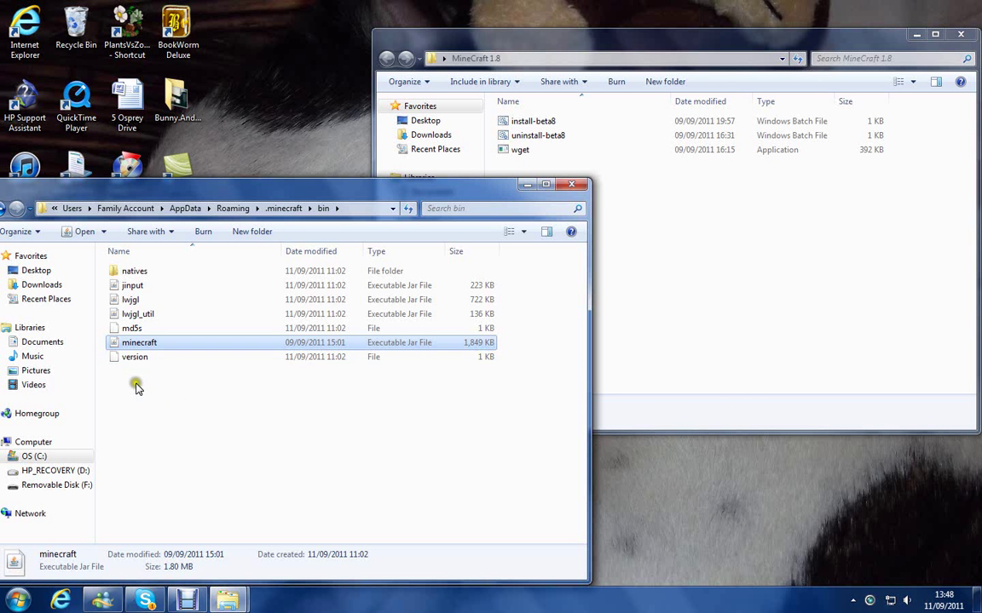
left_click(150, 357)
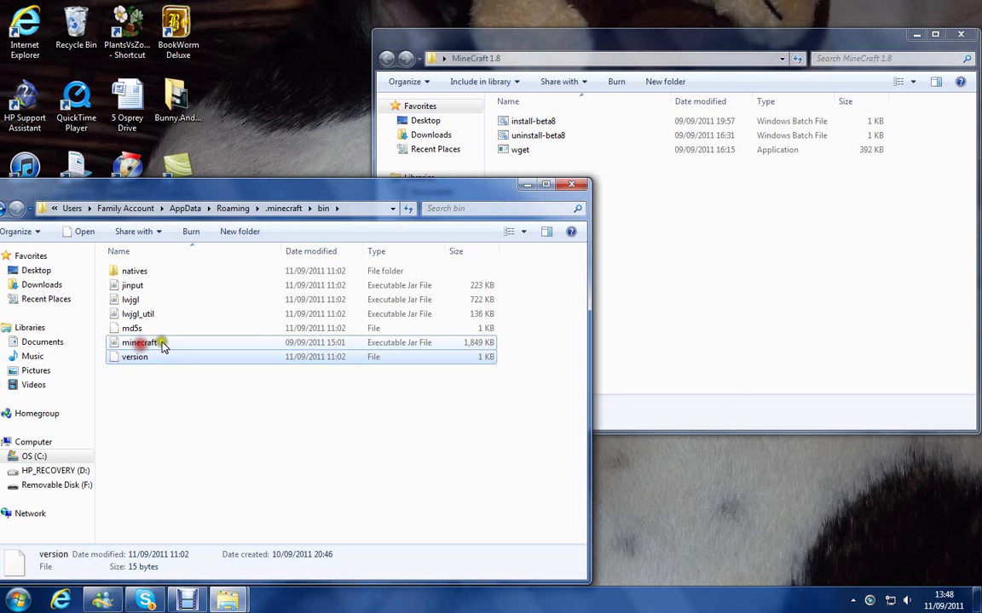
left_click(567, 185)
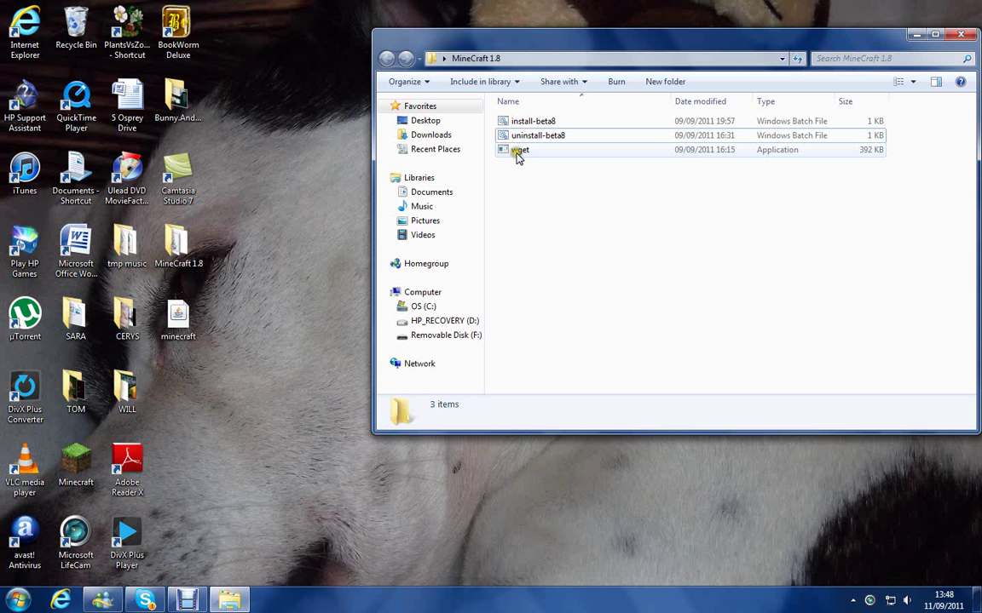
left_click(961, 35)
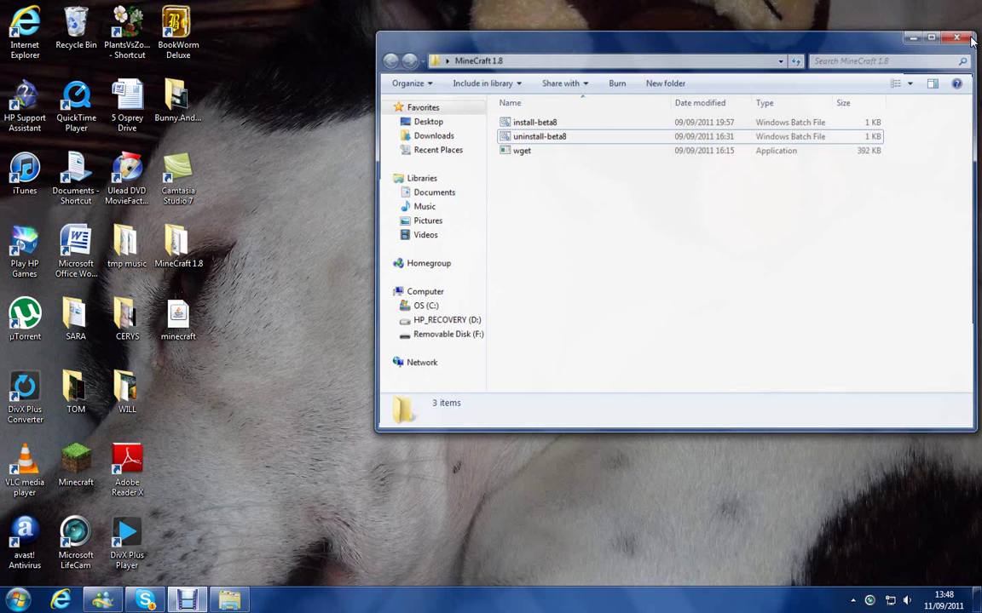
- Launch Minecraft from the desktop shortcut and log in with the account password
left_click(181, 317)
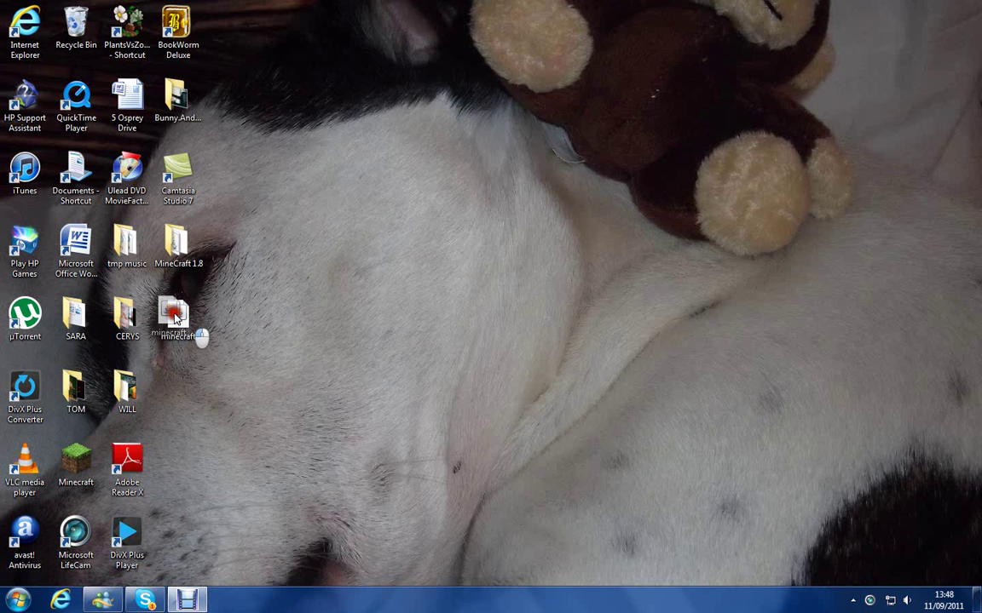
double_click(75, 491)
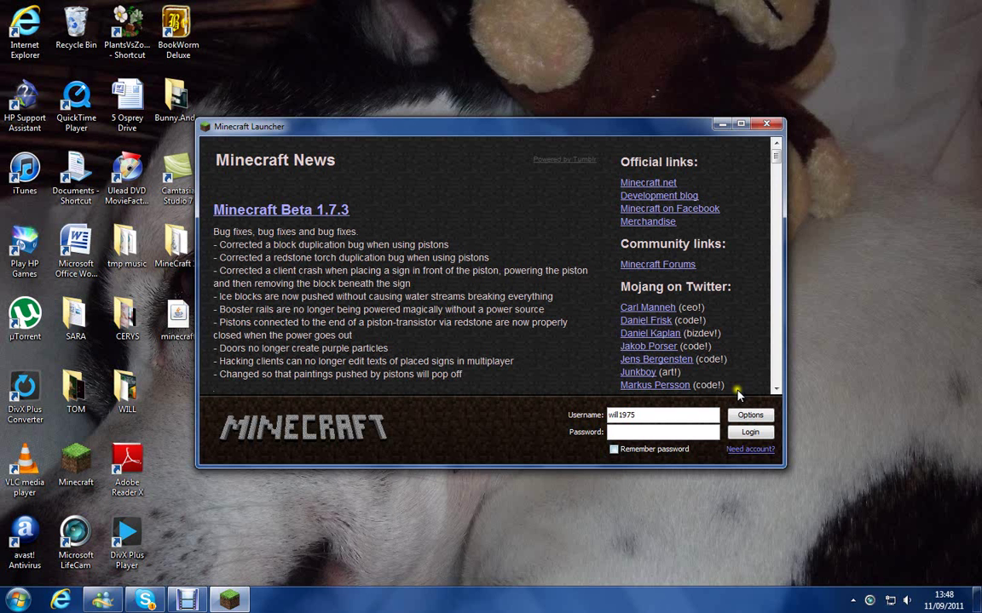
type("*********")
key("Return")
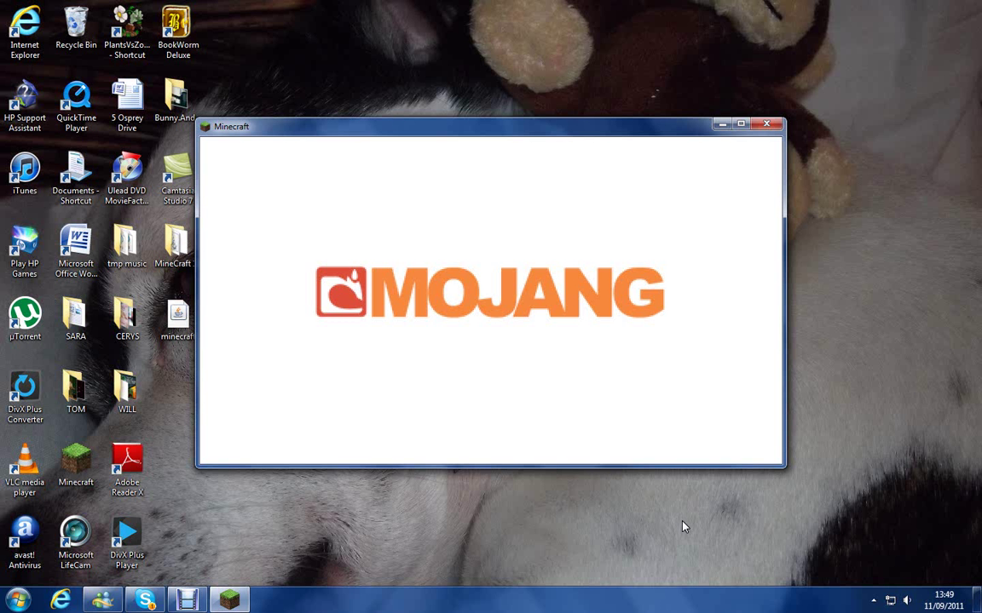
- Maximize the game and create a Creative-mode world named New World from Singleplayer
left_click(742, 125)
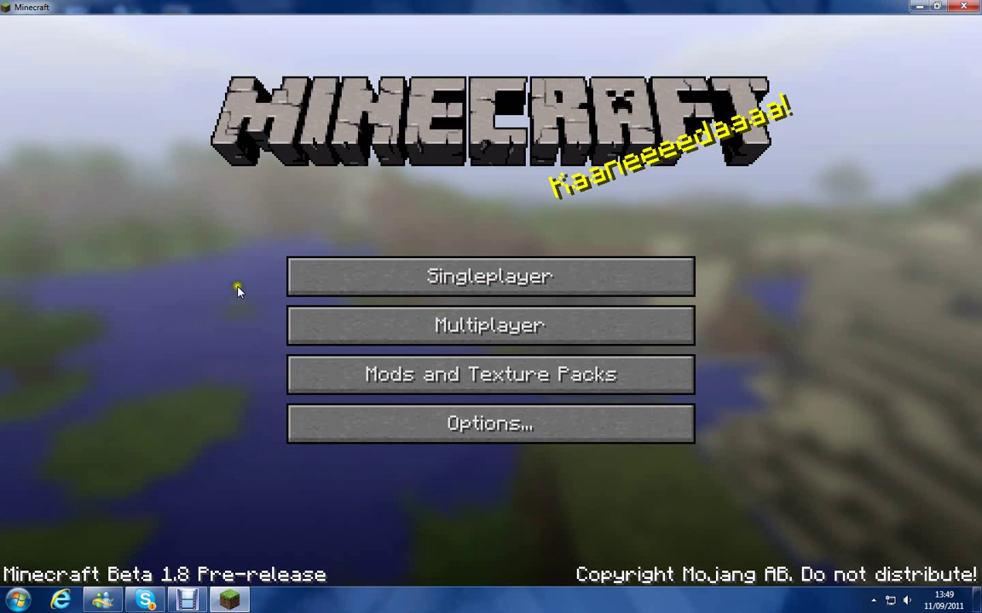
left_click(449, 266)
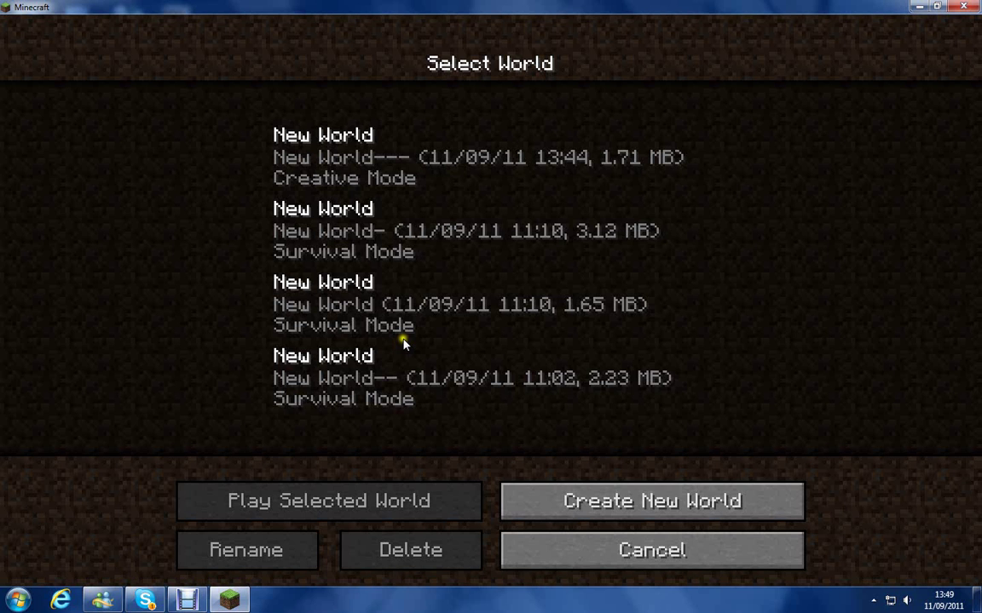
left_click(536, 504)
left_click(465, 384)
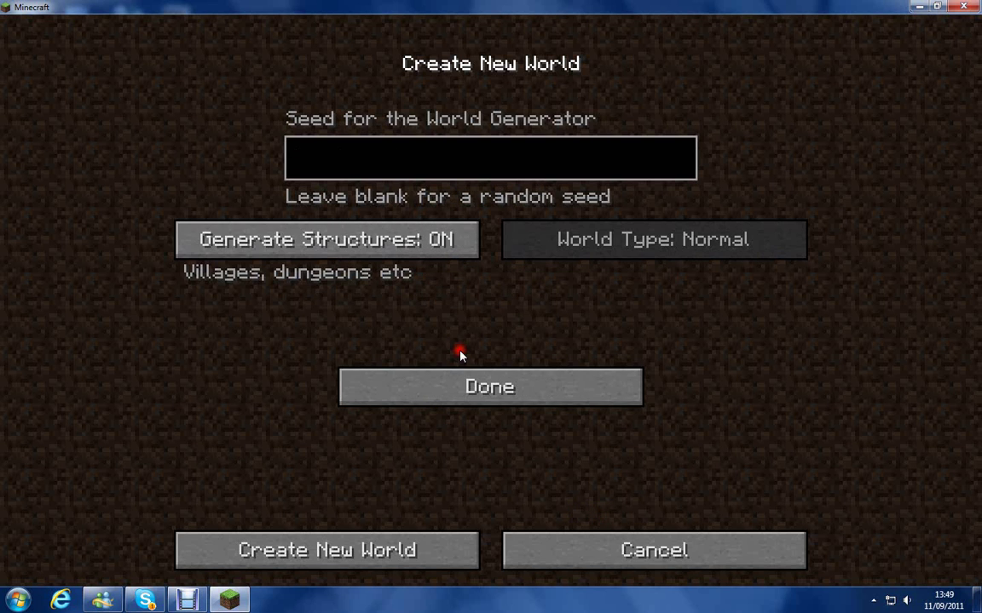
left_click(579, 545)
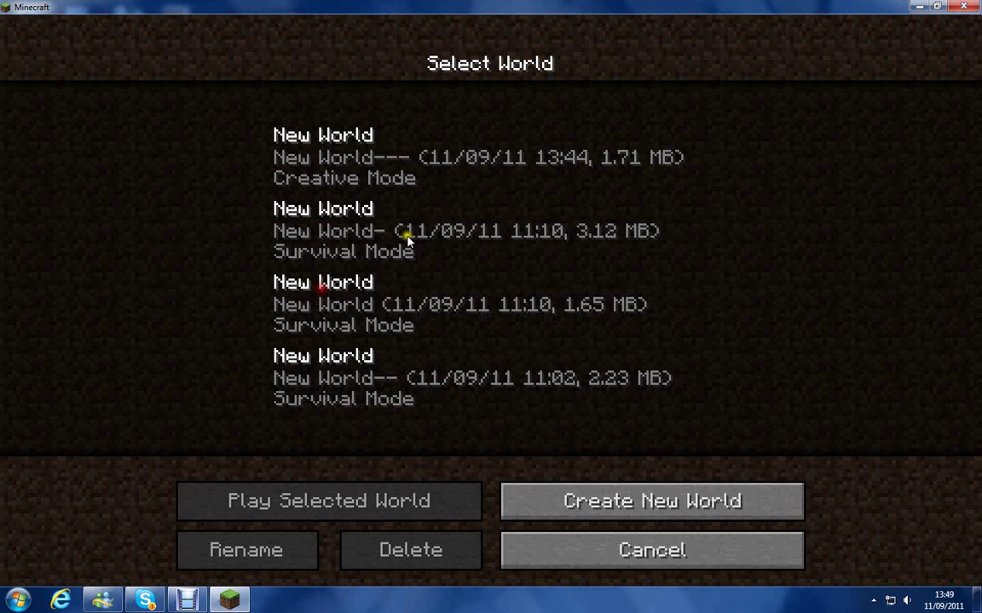
left_click(629, 523)
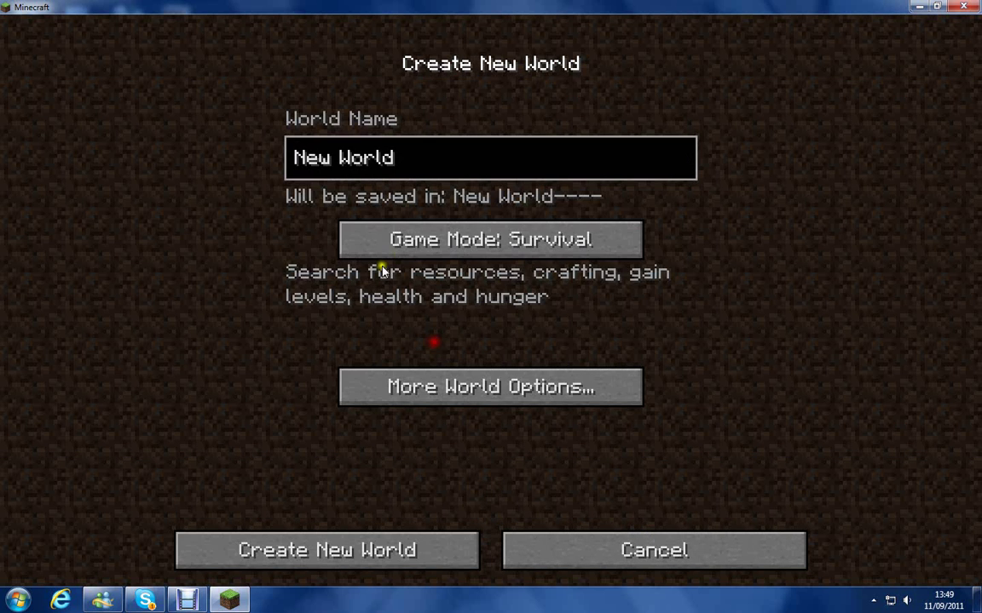
left_click(437, 253)
left_click(324, 546)
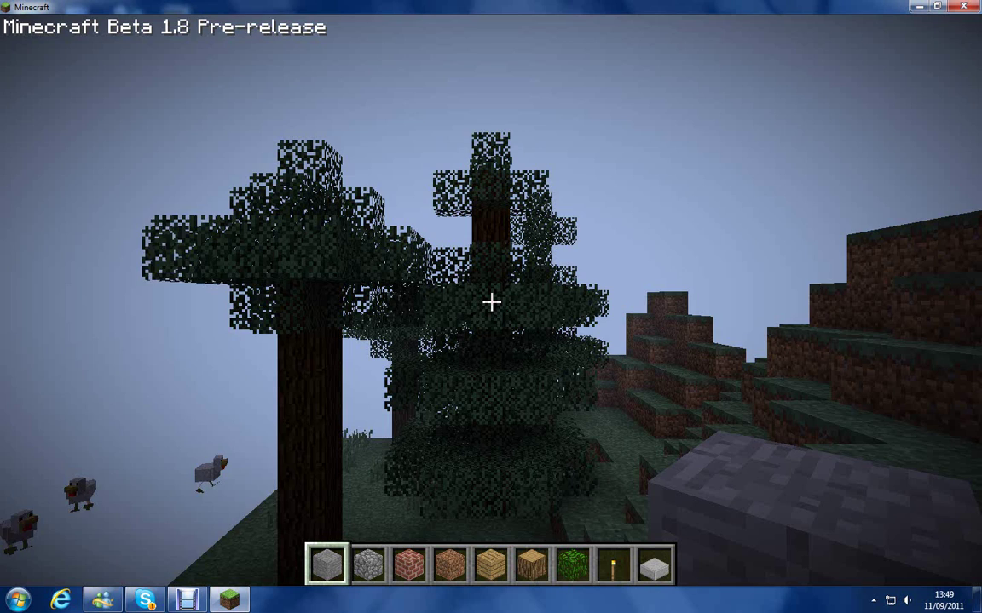
- Browse the creative item selection, then leave the world and close the game with Alt+F4
key("e")
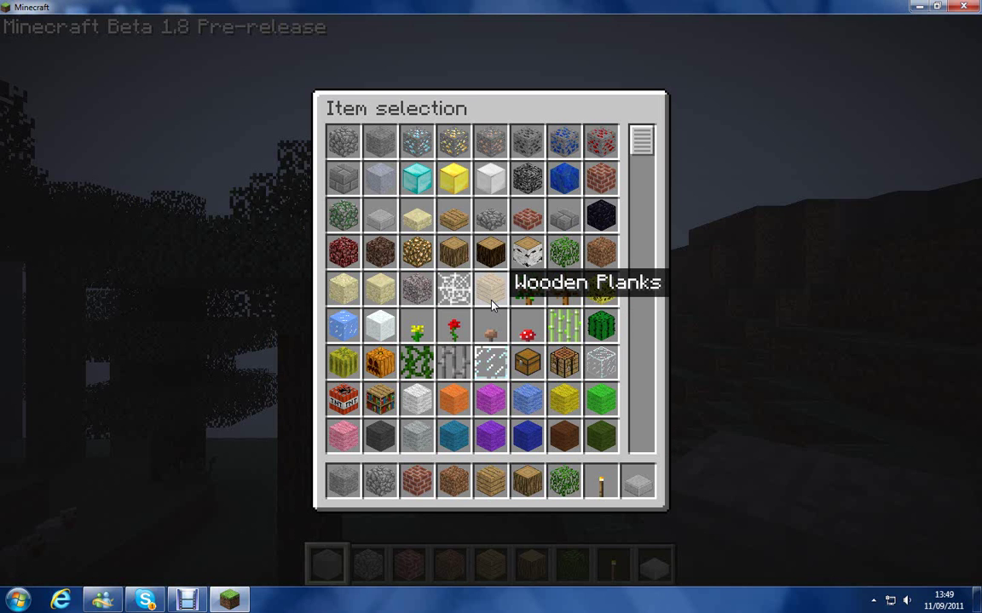
left_click_drag(641, 141, 653, 438)
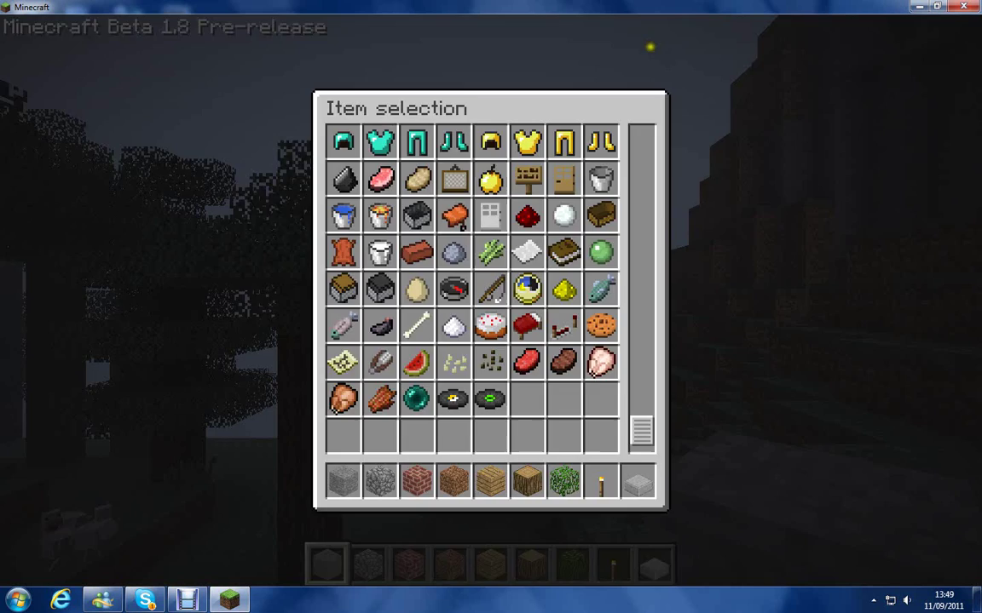
key("e")
key("Escape")
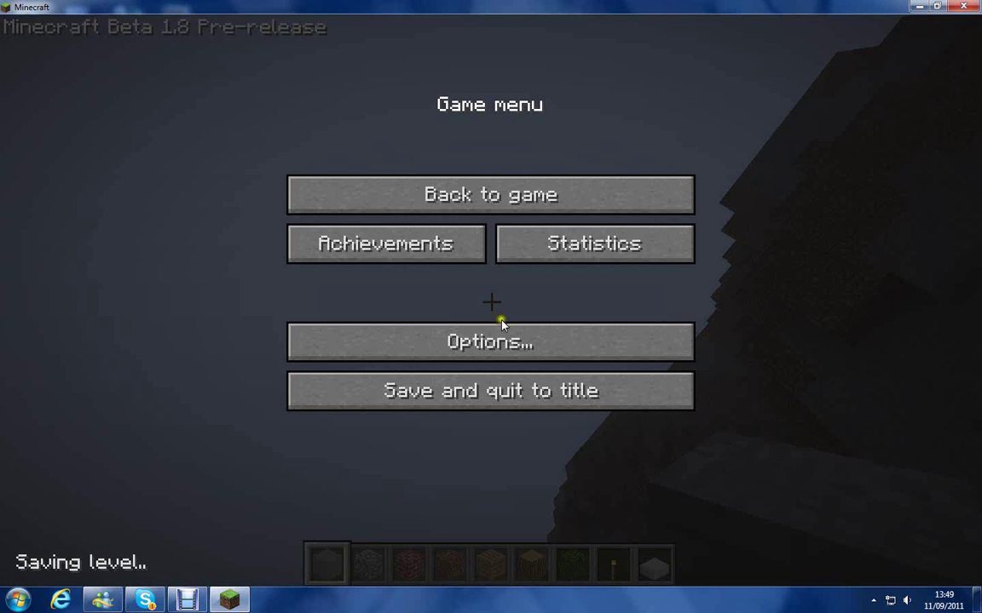
key("alt+F4")
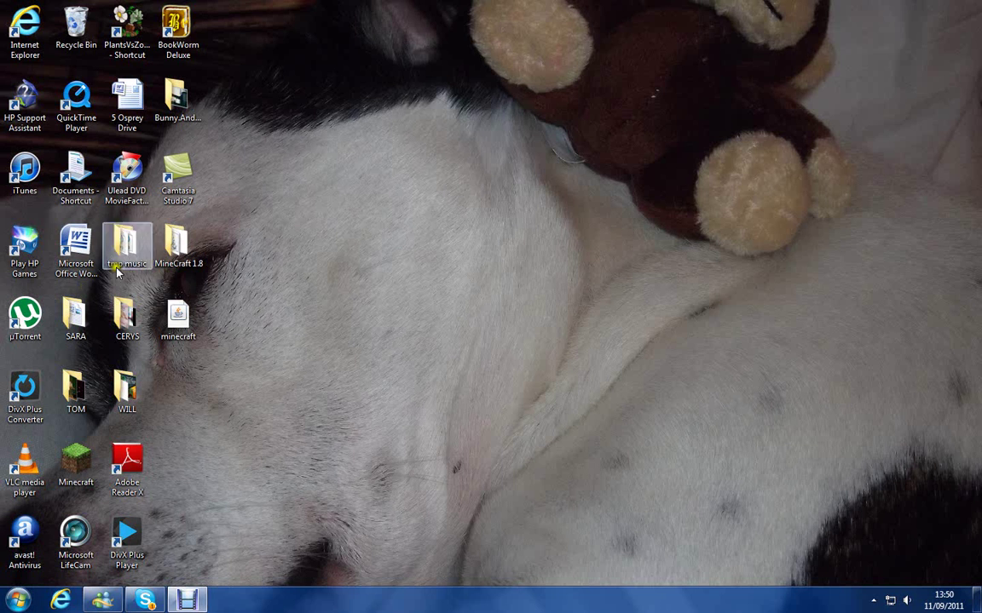
- Move the 1.39 MB minecraft jar from the Recycle Bin to the desktop, replacing the old one
left_click(71, 42)
double_click(72, 42)
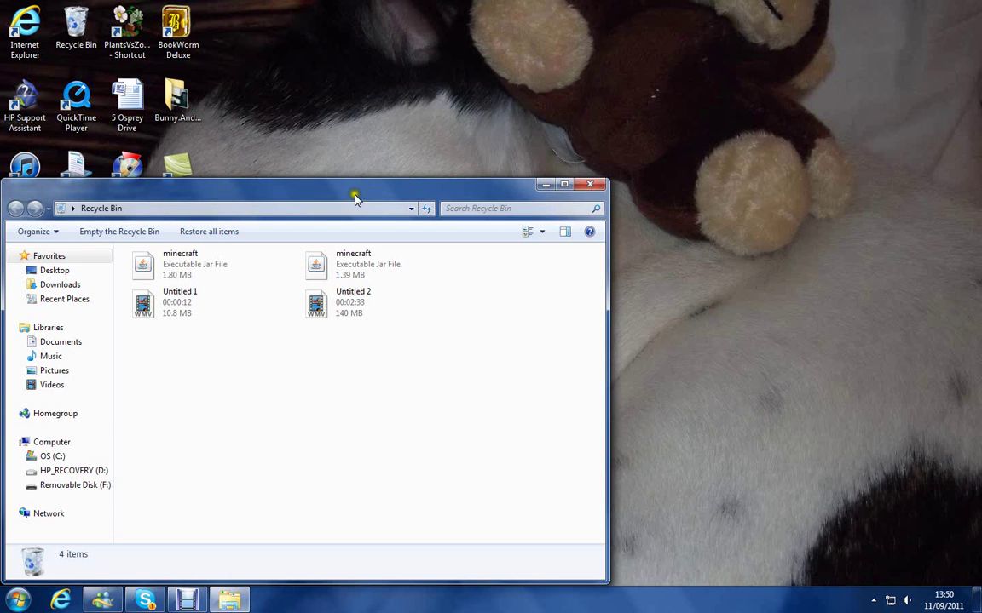
left_click_drag(399, 182, 588, 145)
left_click_drag(511, 227, 407, 76)
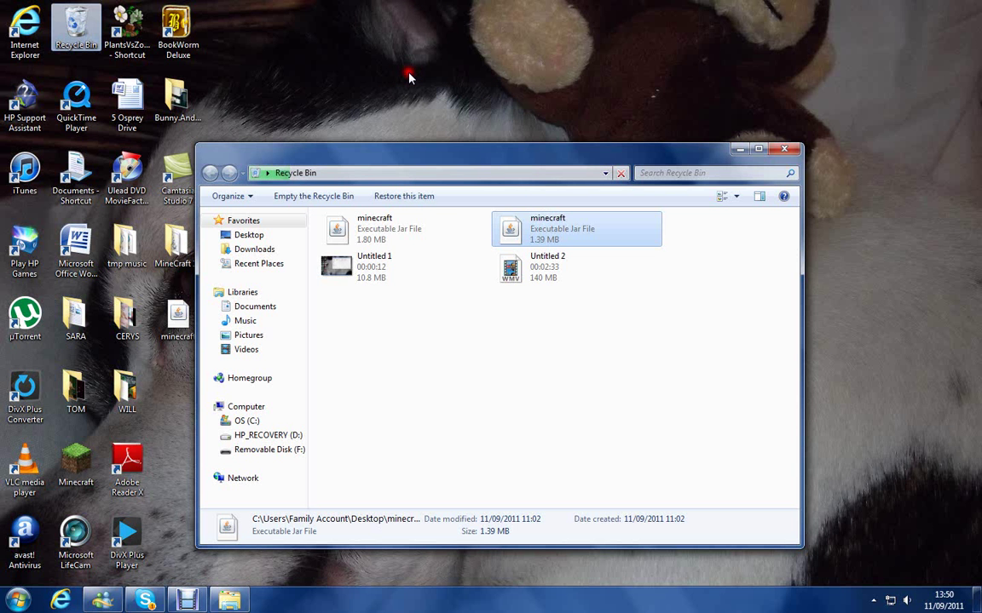
left_click(452, 235)
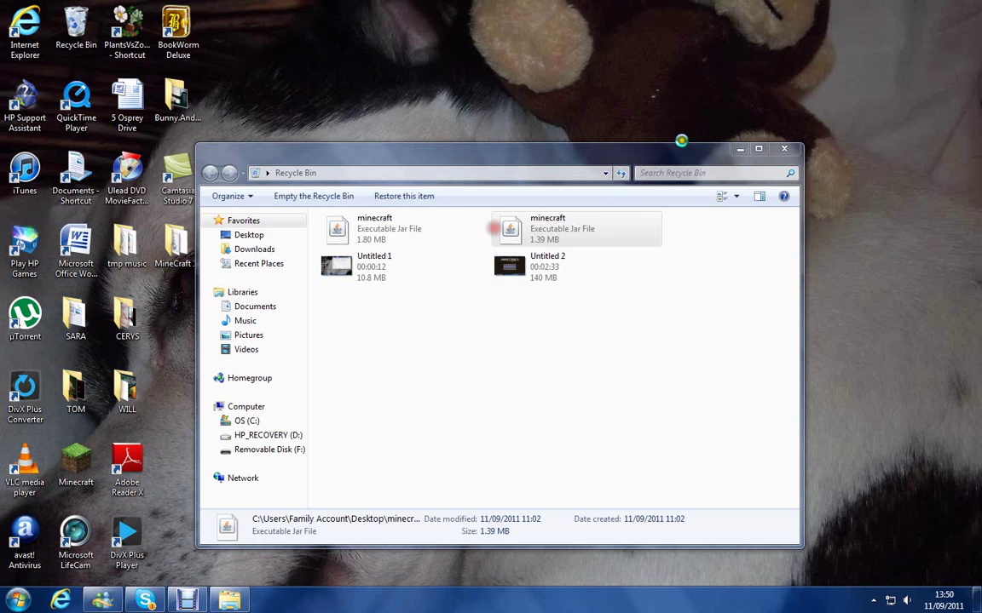
left_click(788, 153)
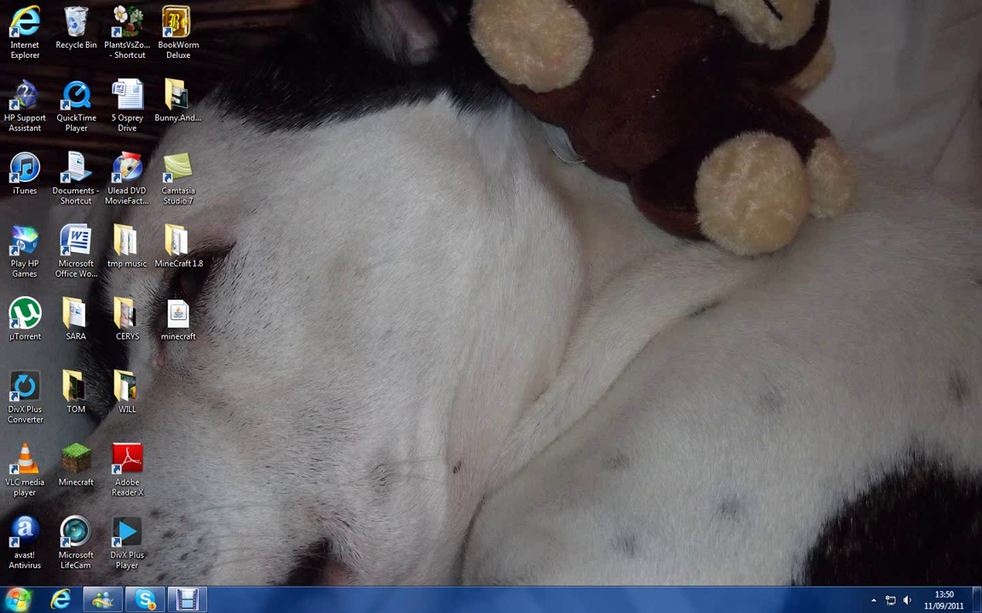
- Search %appdata from the Start menu to open the Roaming folder
key("super")
left_click(50, 566)
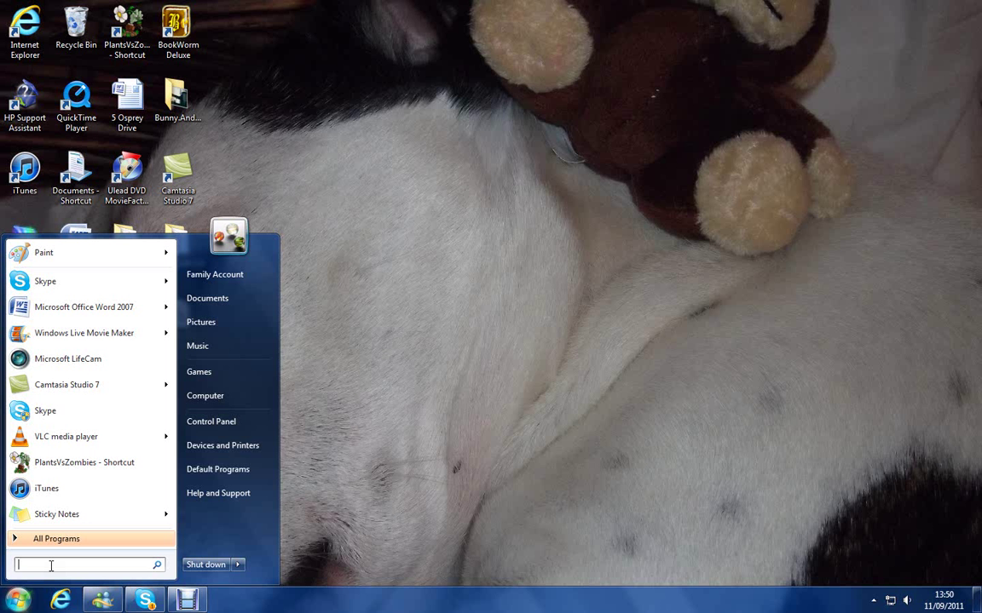
type("%a")
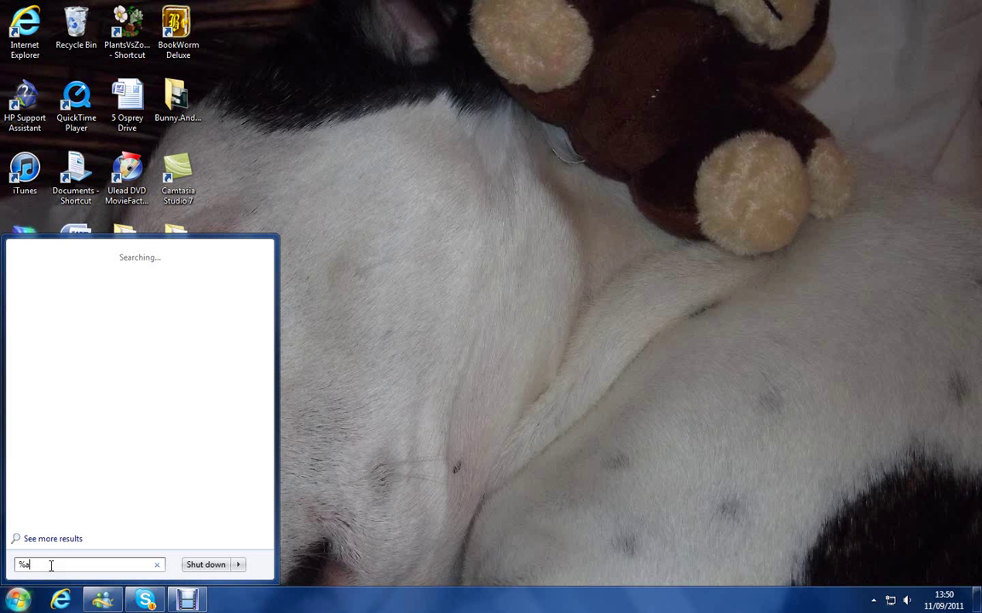
type("ppdata")
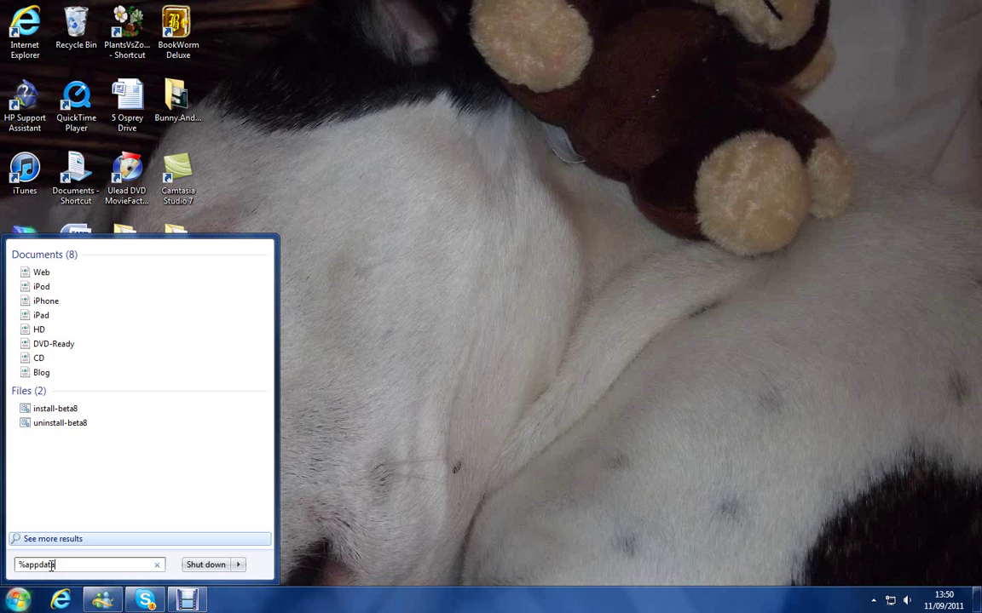
key("Return")
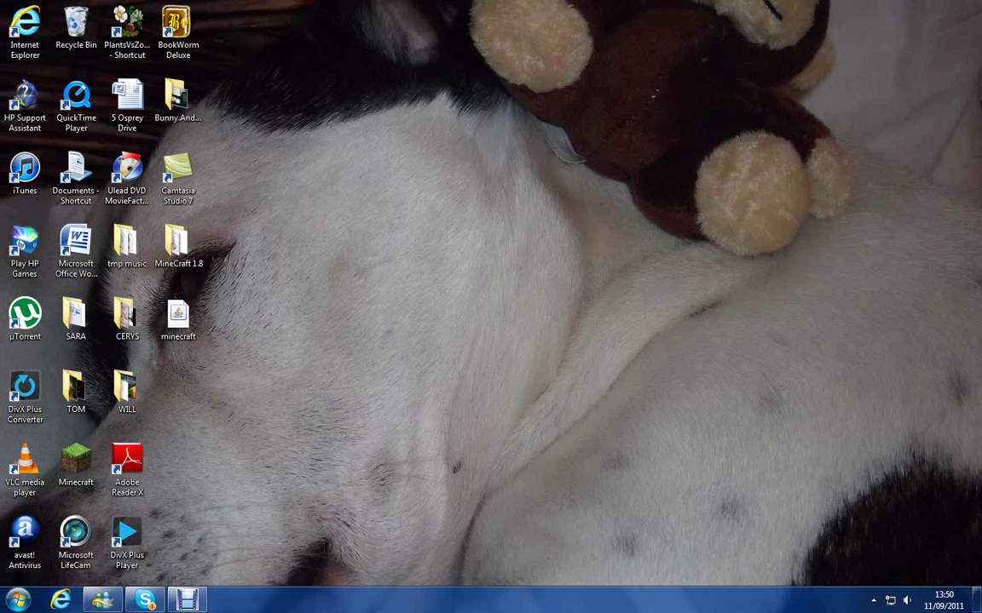
- Open .minecraft\bin and delete the 1,849 KB minecraft jar
left_click(332, 239)
double_click(332, 238)
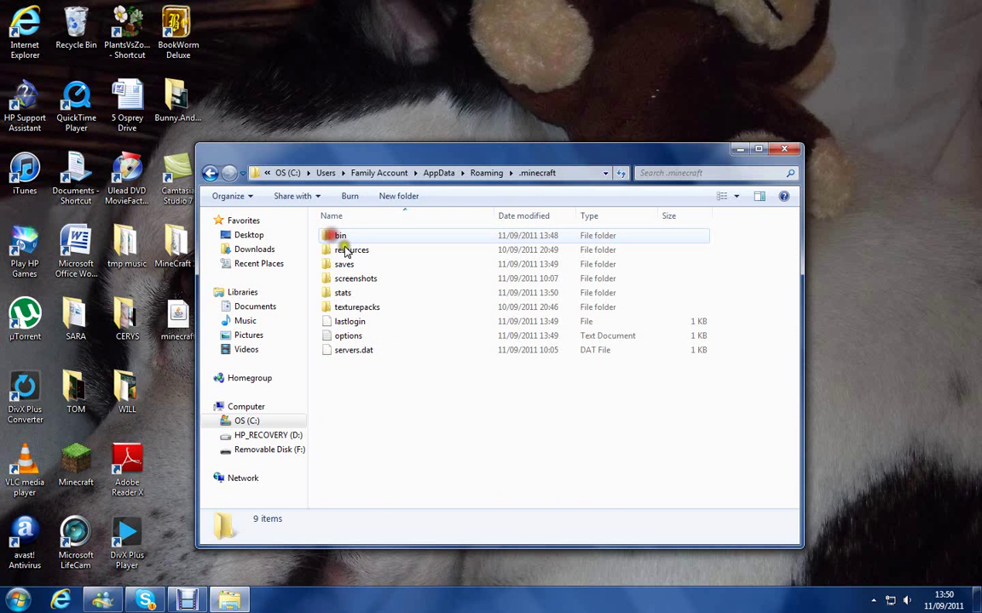
double_click(334, 233)
left_click_drag(578, 145, 579, 137)
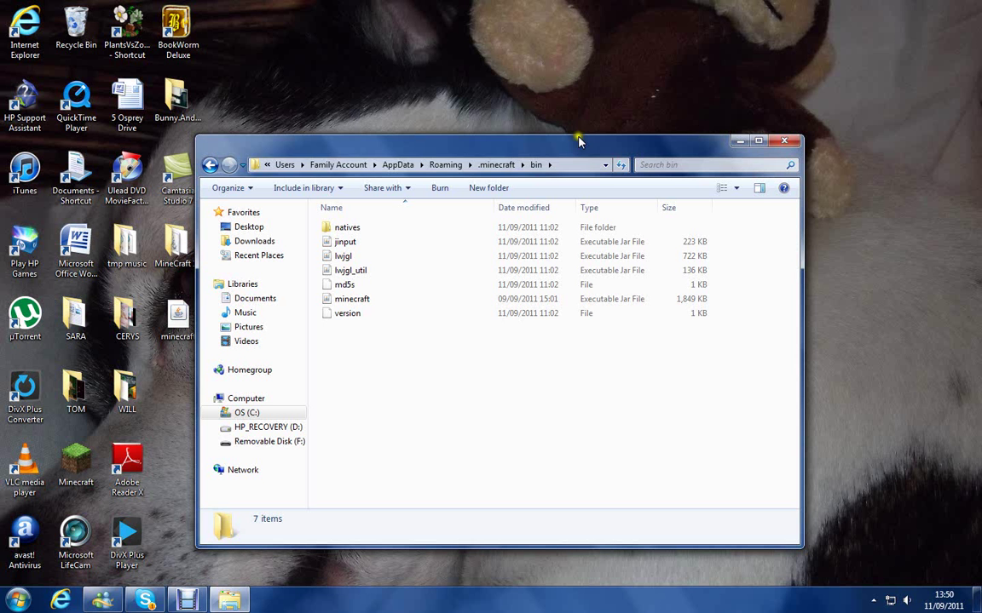
left_click(353, 299)
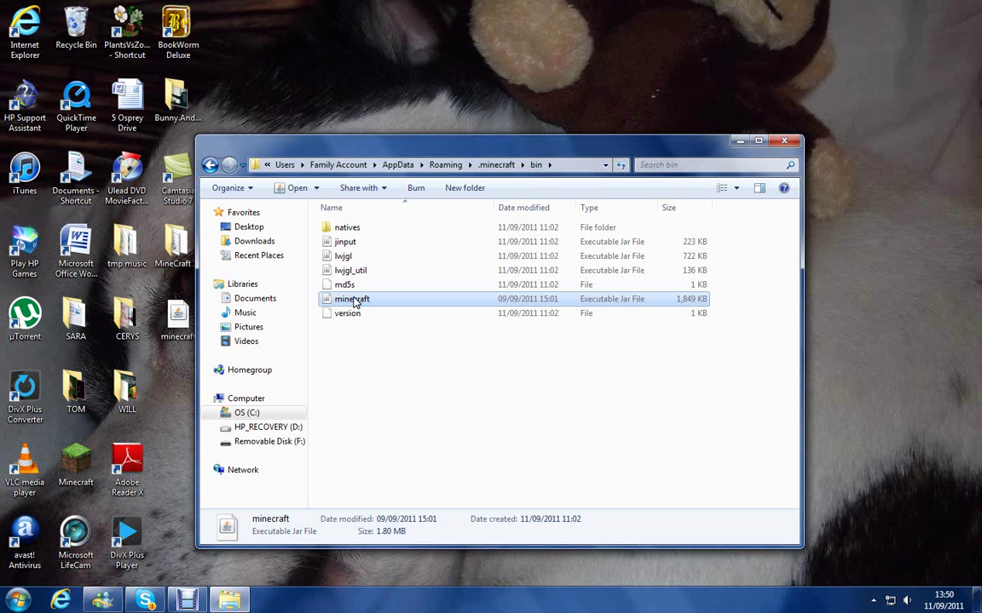
key("Delete")
- Move the 1,432 KB desktop minecraft jar into bin and close the window
left_click_drag(186, 317, 379, 349)
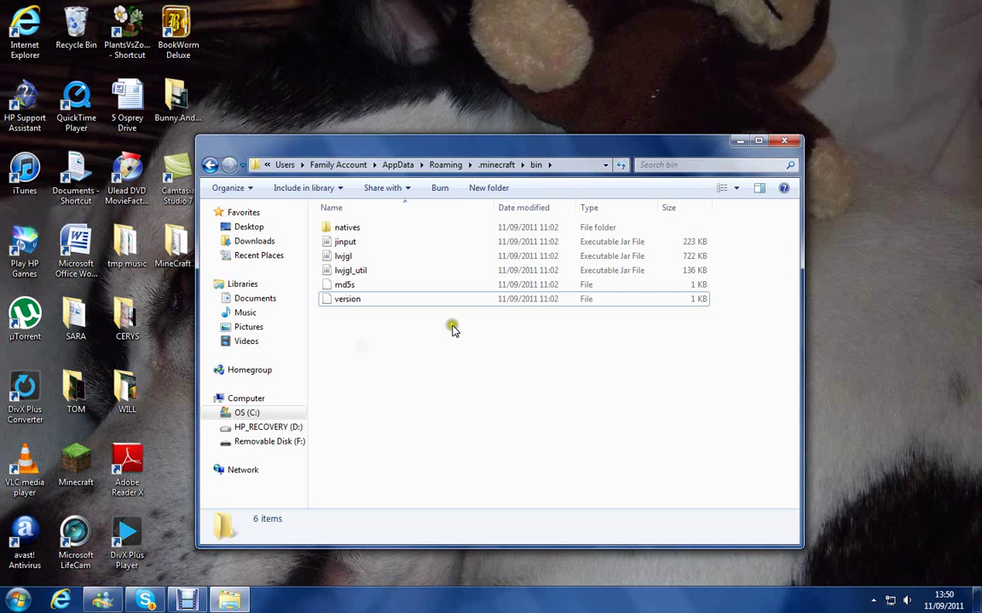
left_click(784, 140)
left_click(85, 464)
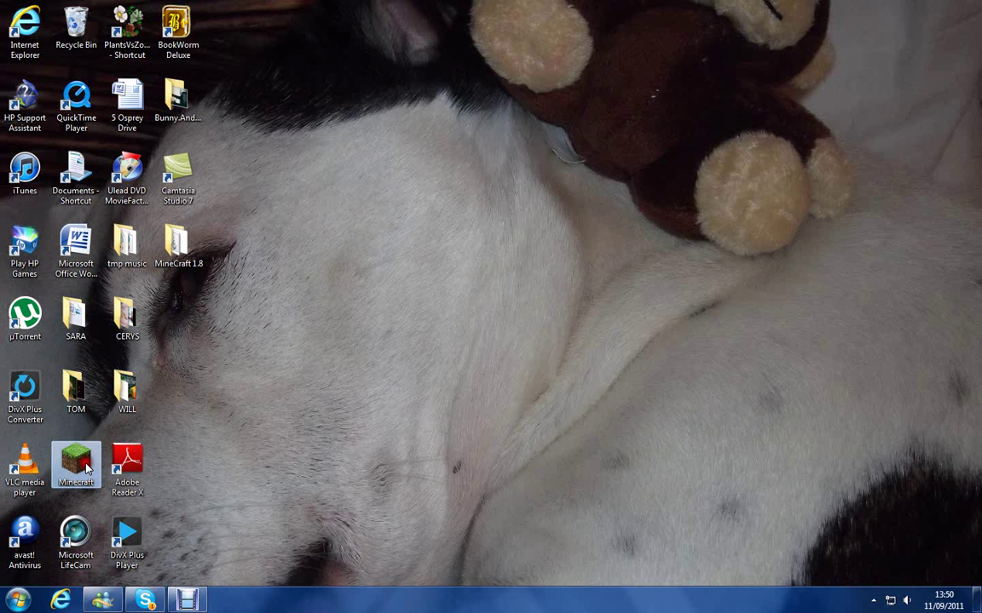
- Launch Minecraft, log in with the account password, and maximize the Beta 1.7.3 game window
double_click(85, 464)
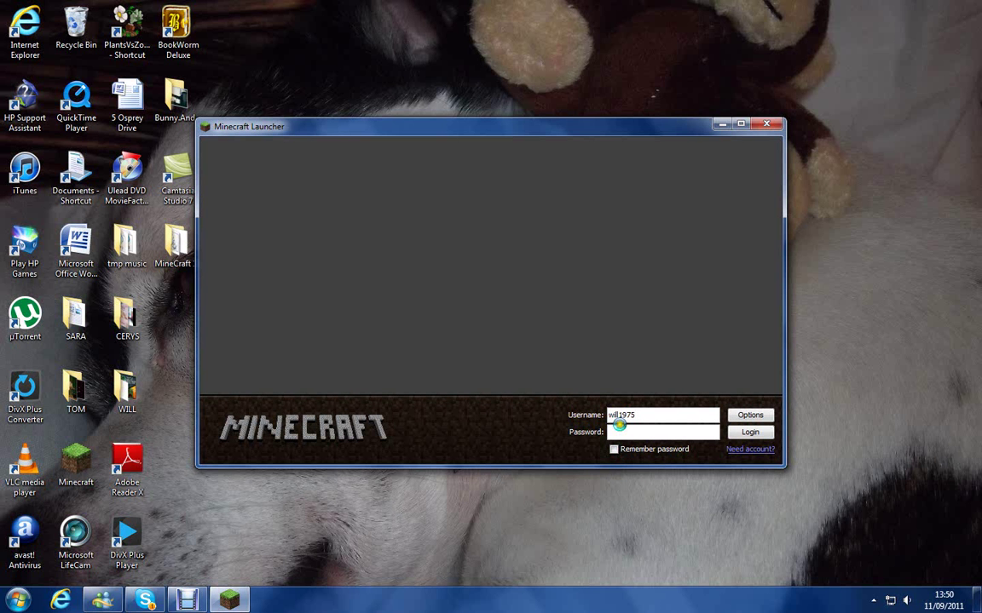
left_click(624, 432)
type("••")
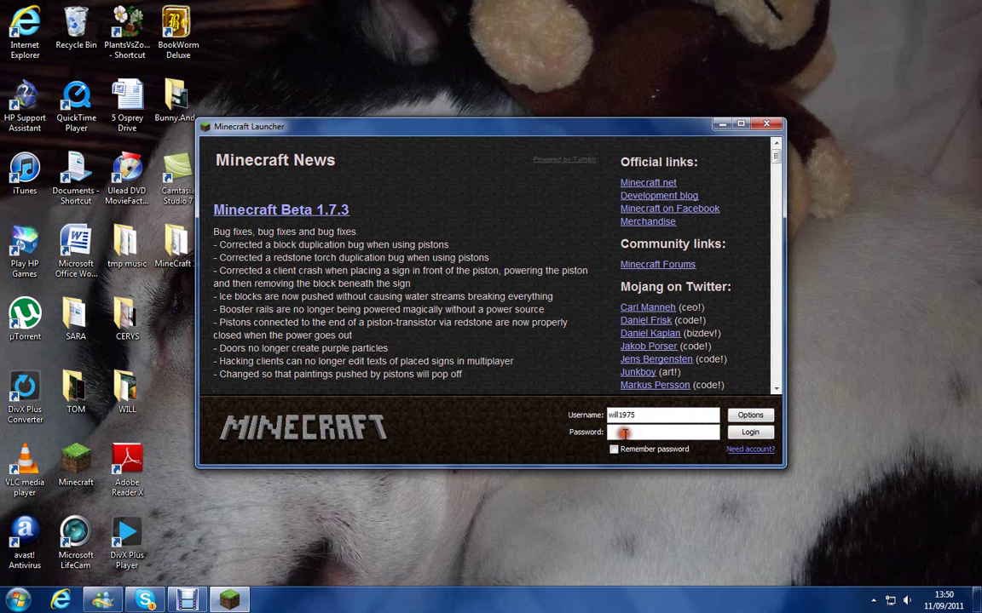
key("Return")
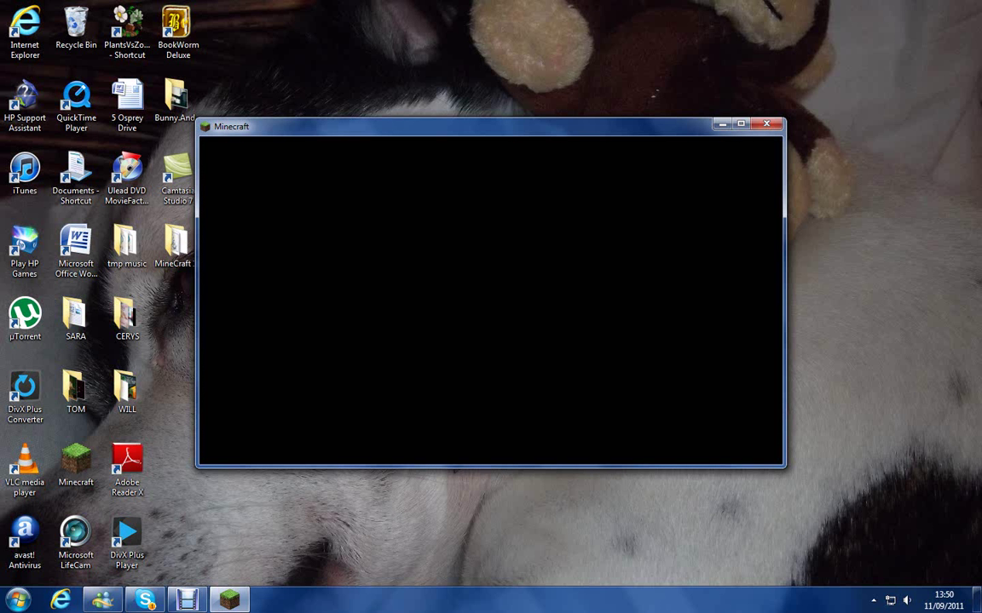
left_click(741, 124)
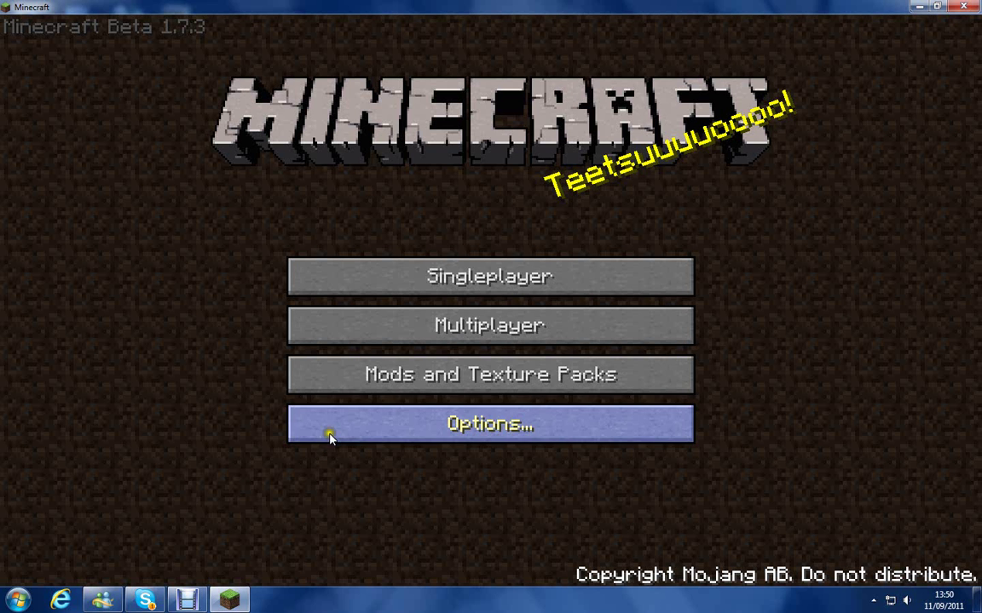
- Load the 1.65 MB New World singleplayer save and briefly view the player inventory
left_click(358, 286)
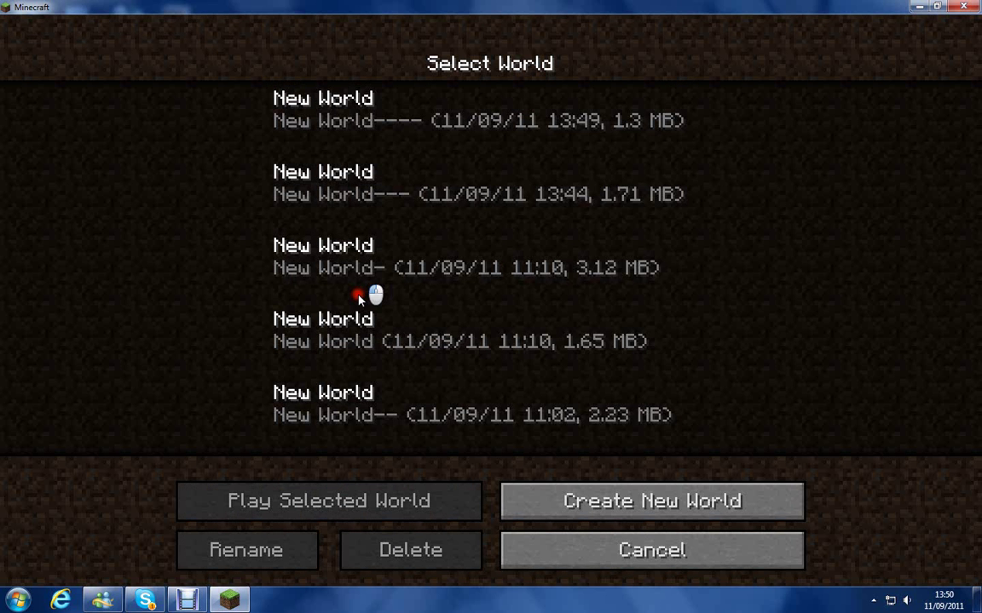
left_click(352, 324)
left_click(382, 515)
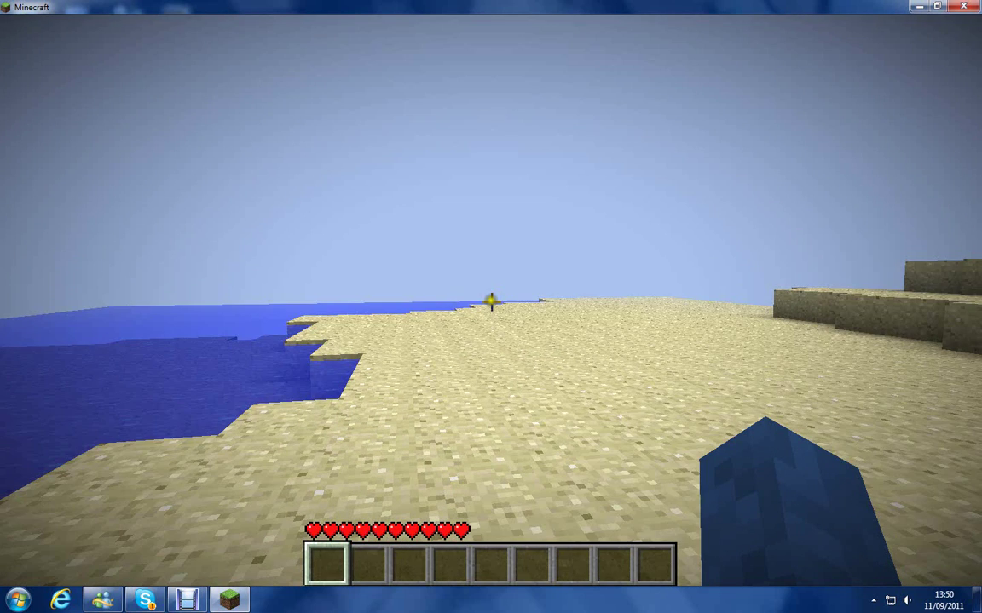
key("e")
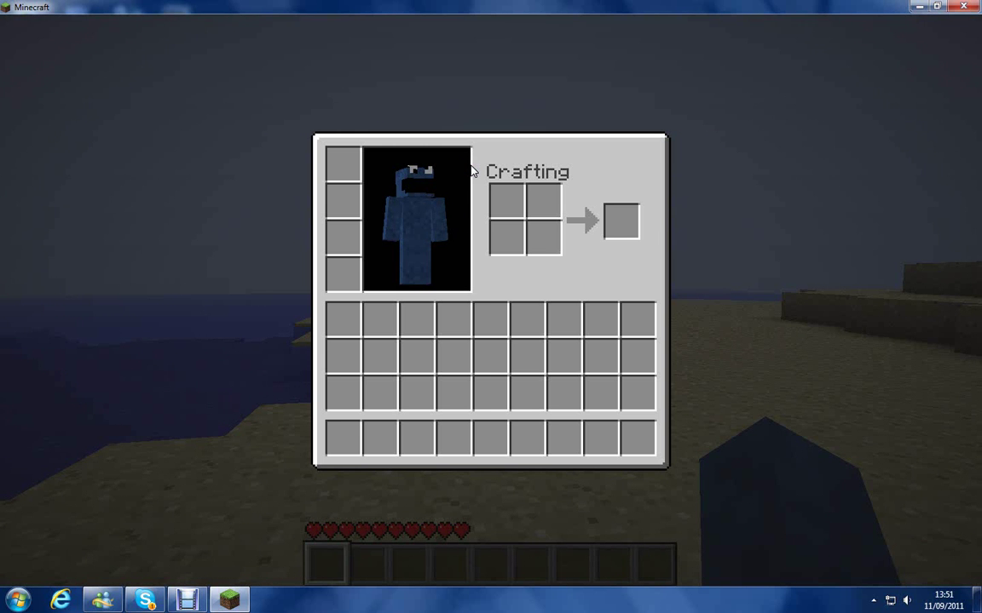
key("e")
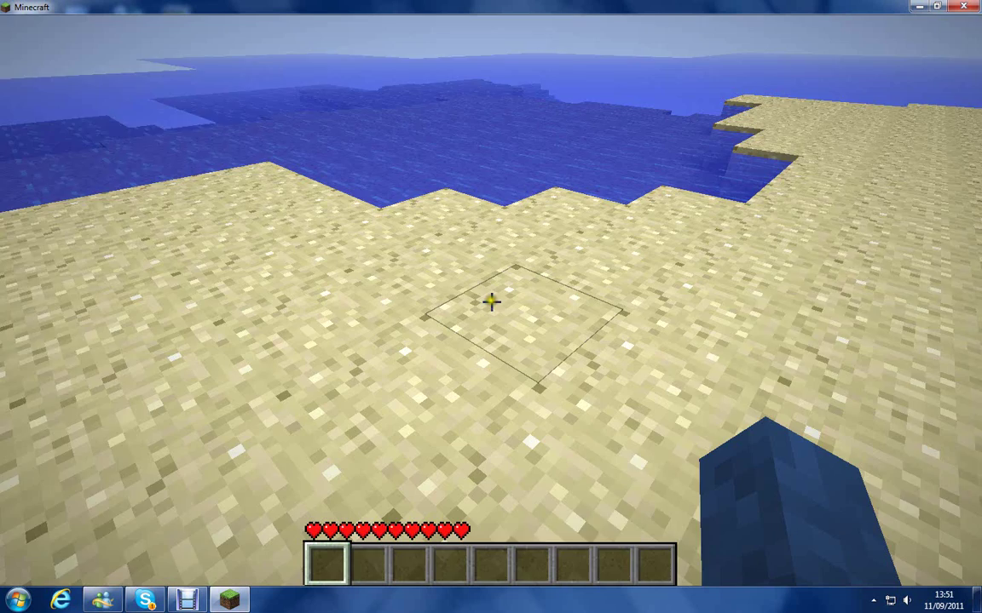